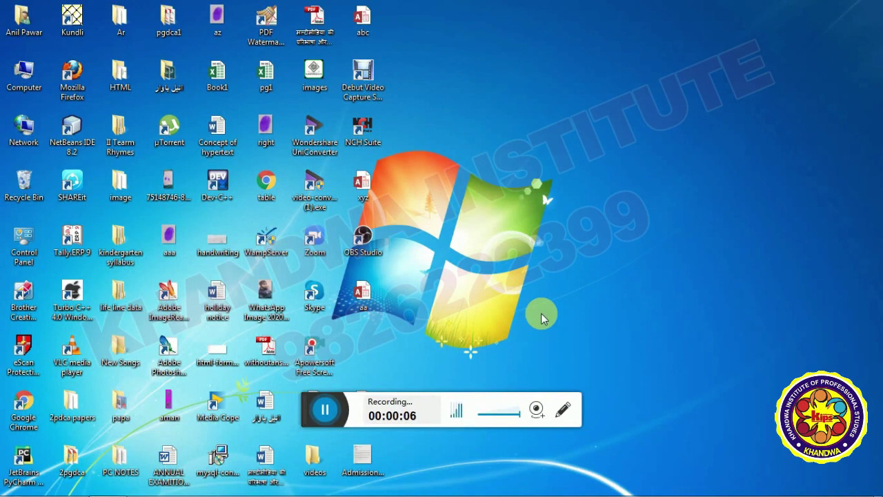
Step: Refresh the desktop, open the aa database in Access and dismiss the Office activation dialog
right_click(561, 74)
left_click(587, 109)
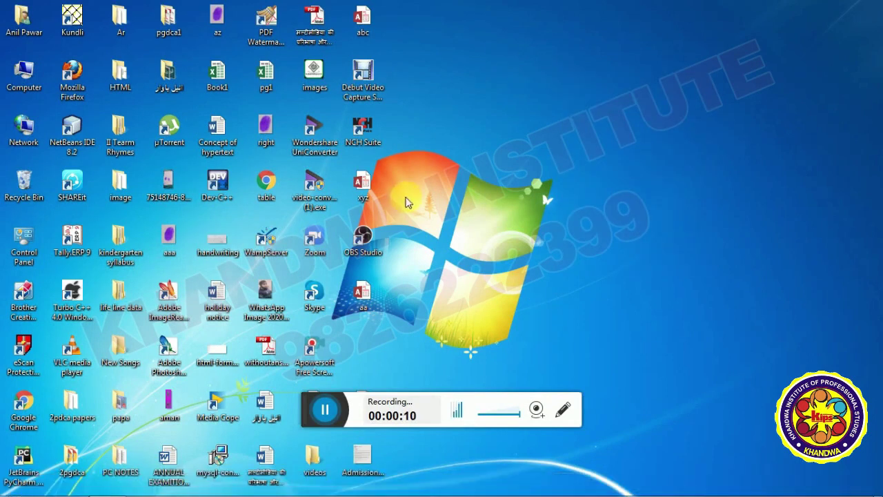
left_click(373, 303)
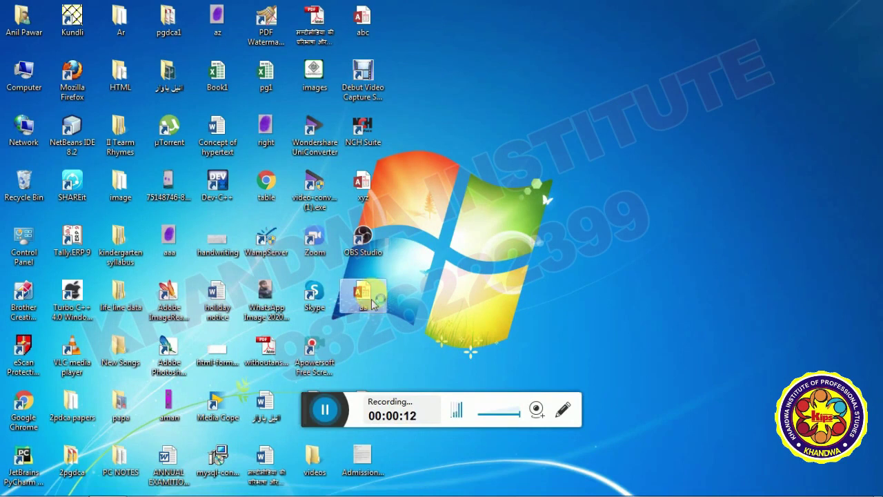
double_click(374, 304)
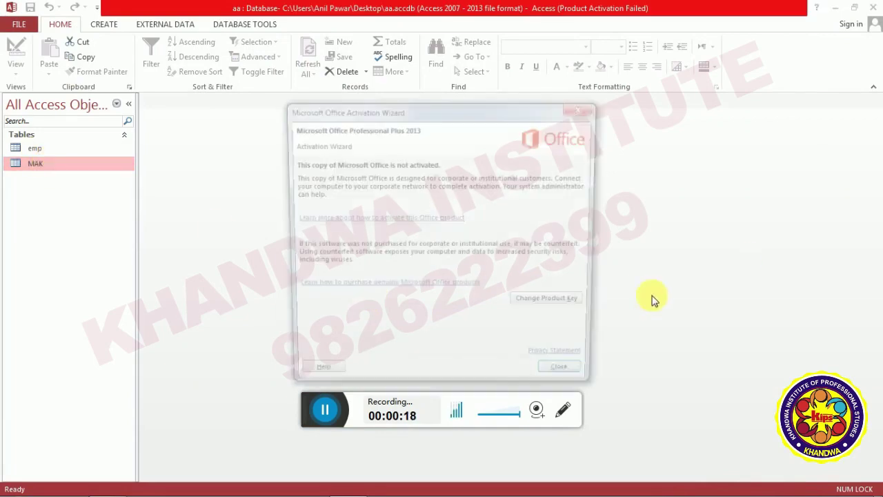
left_click(605, 380)
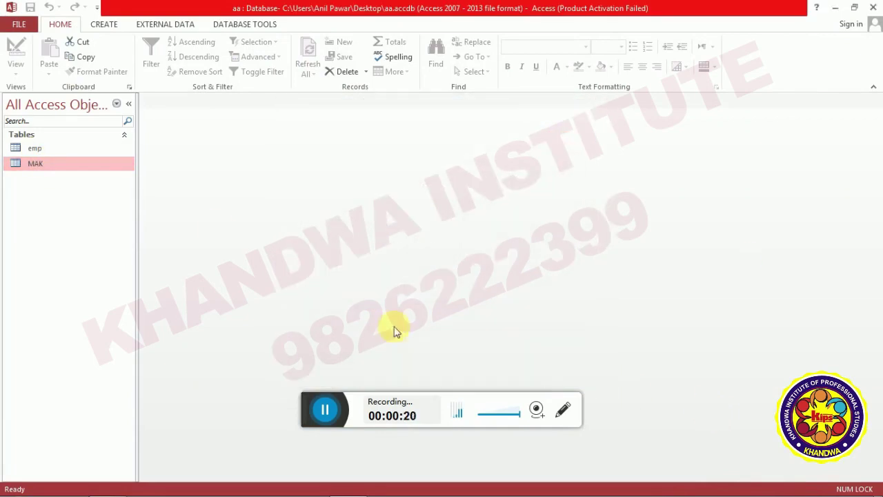
Step: Delete the MAK table from the database and confirm the deletion
right_click(39, 164)
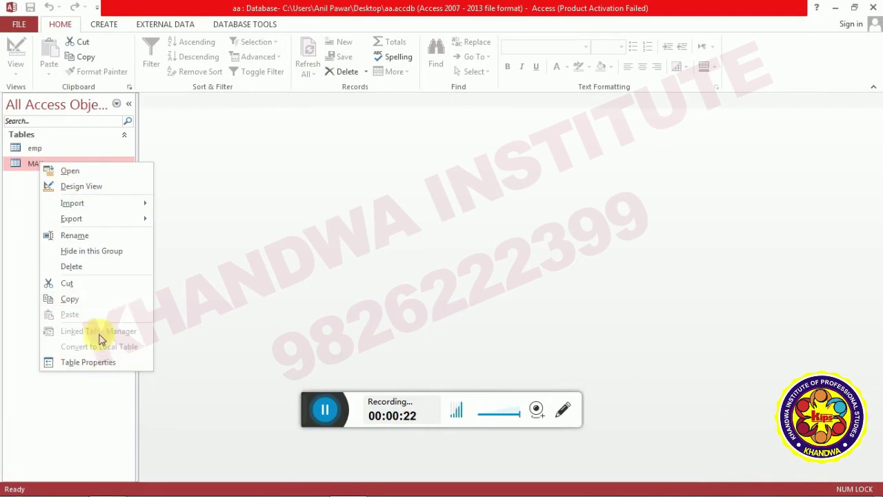
left_click(98, 266)
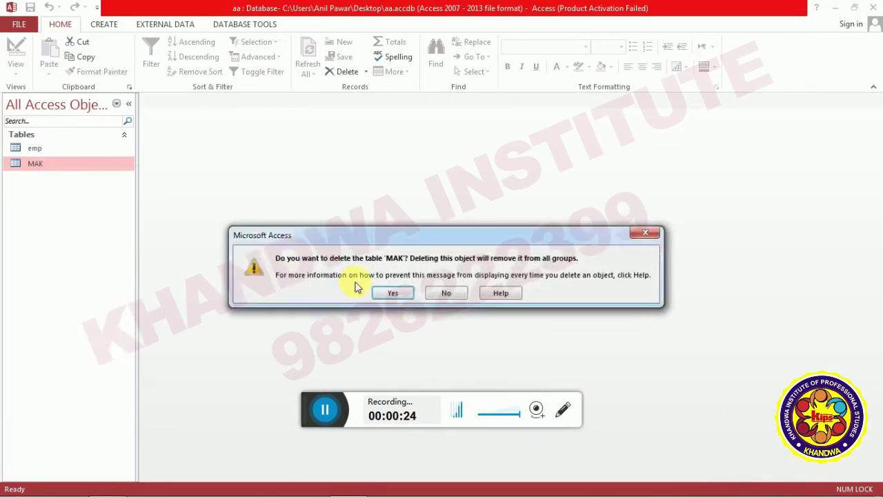
left_click(388, 293)
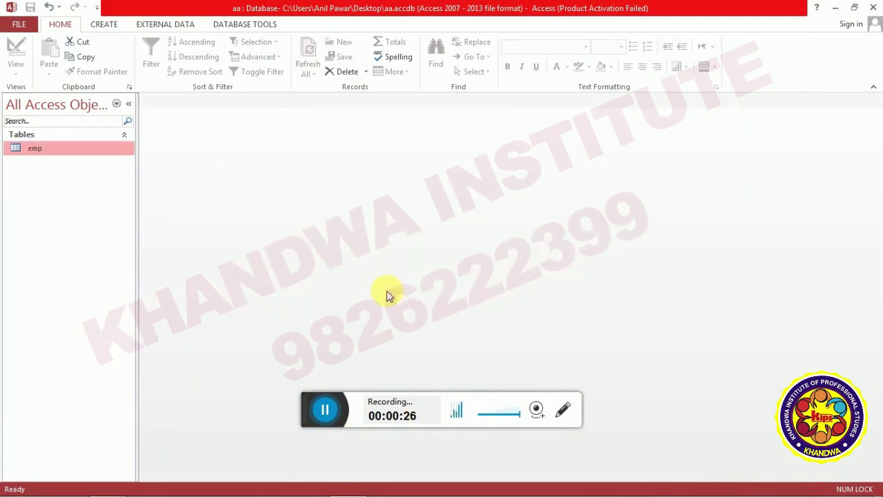
Step: View the emp table's records, examine the data types offered for its PHOTO field in Design View, and close the table
key("Return")
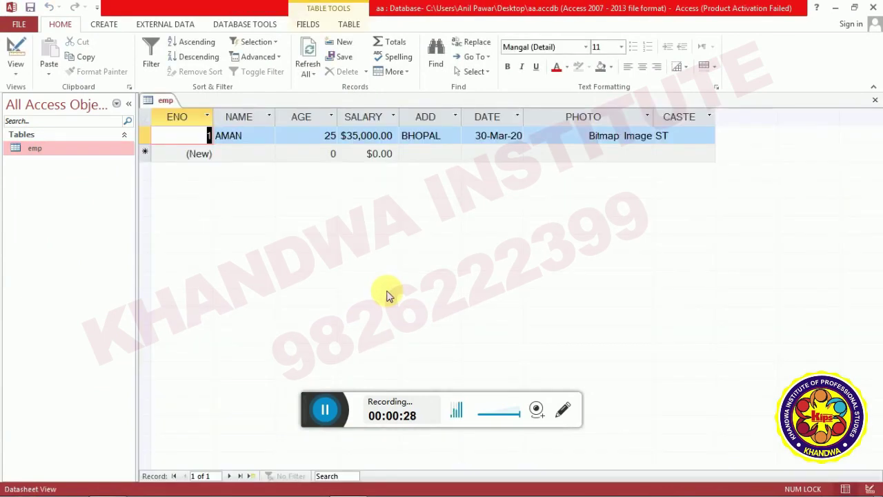
key("ctrl+w")
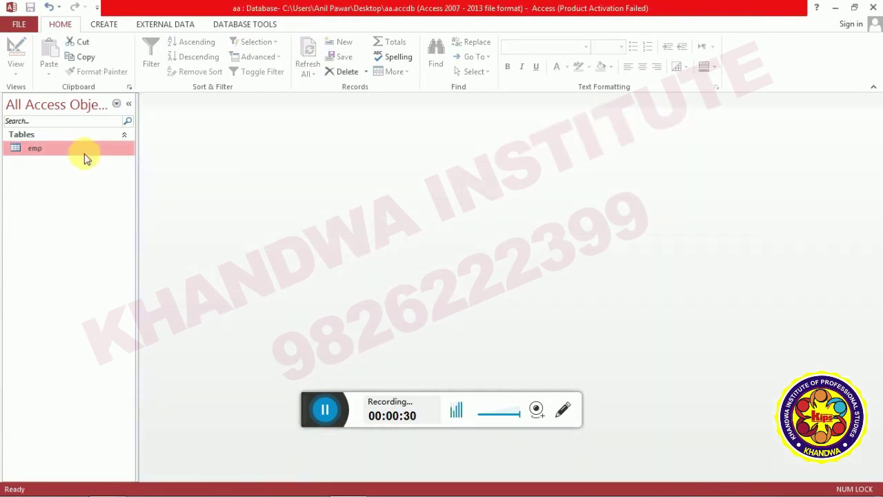
right_click(62, 152)
left_click(110, 176)
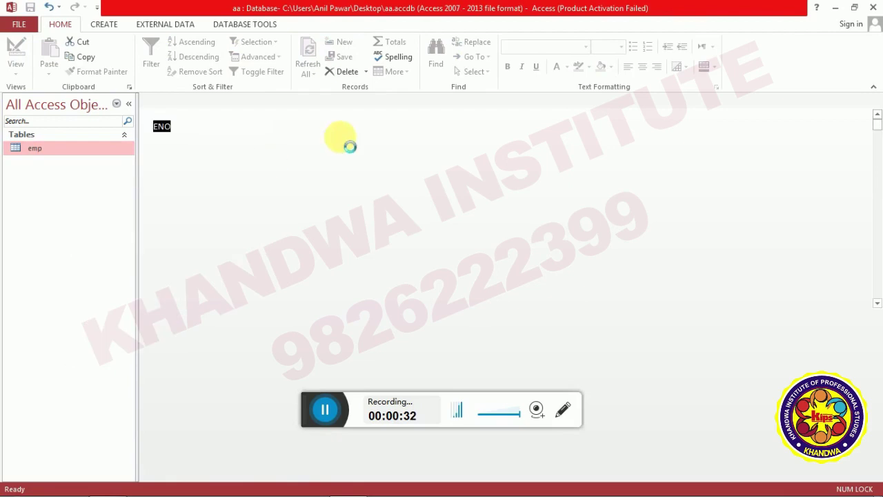
left_click(354, 199)
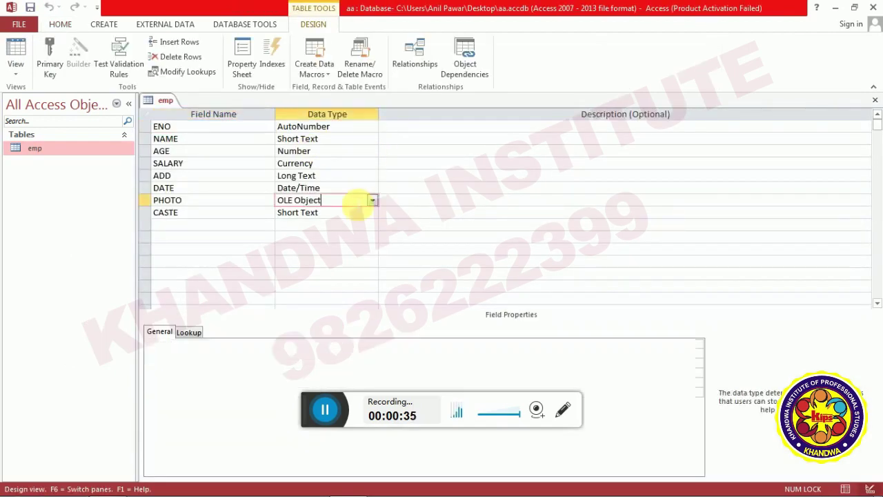
left_click(372, 205)
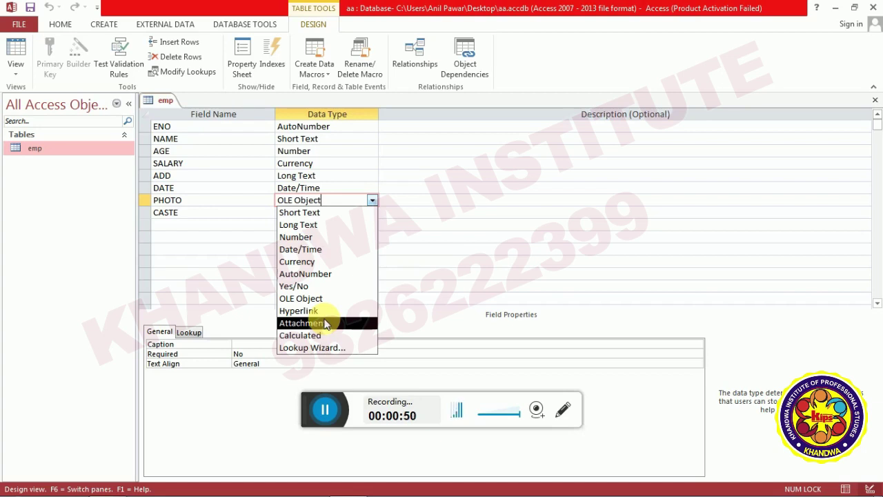
key("Escape")
key("ctrl+w")
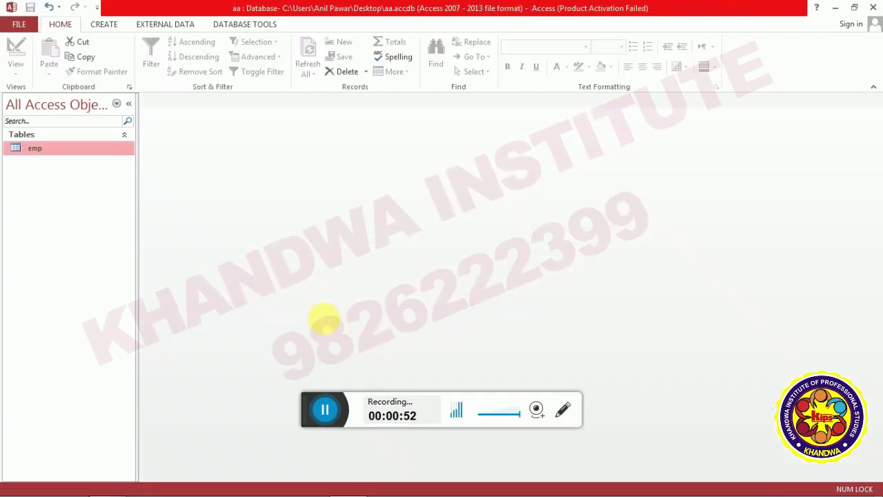
Step: Create a new table in Design View and add an Eno field with the AutoNumber data type
left_click(105, 28)
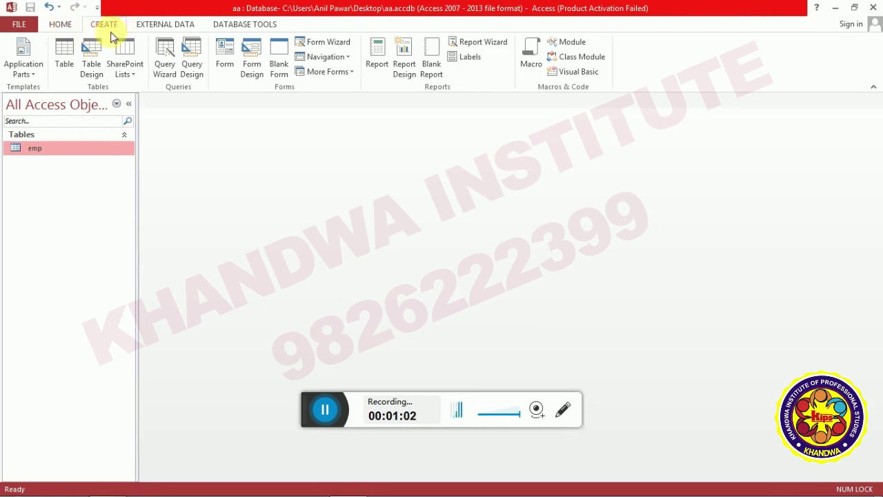
left_click(94, 62)
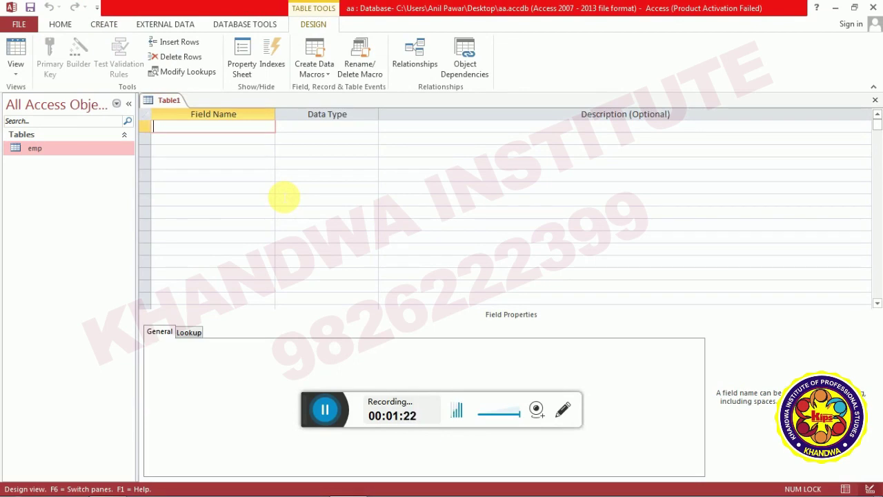
type("Eno")
key("Tab")
type("a")
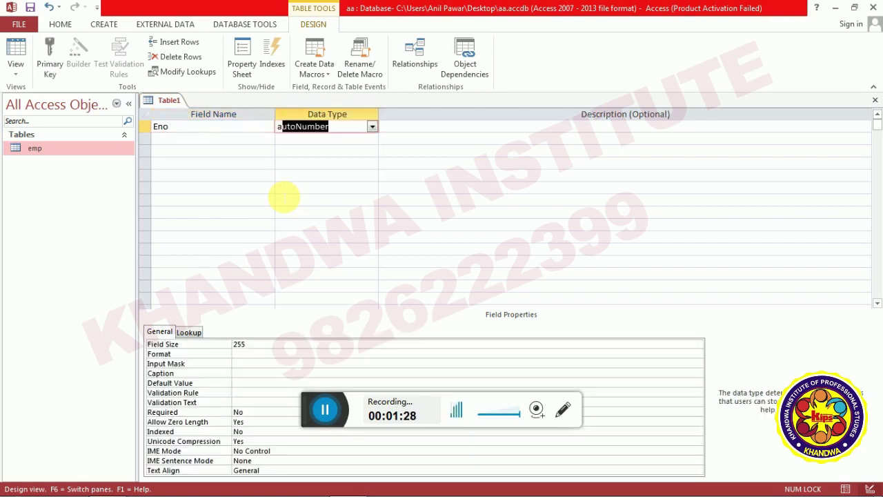
key("Tab")
key("Tab")
Step: Add a Name field below Eno with the Short Text data type
type("Name")
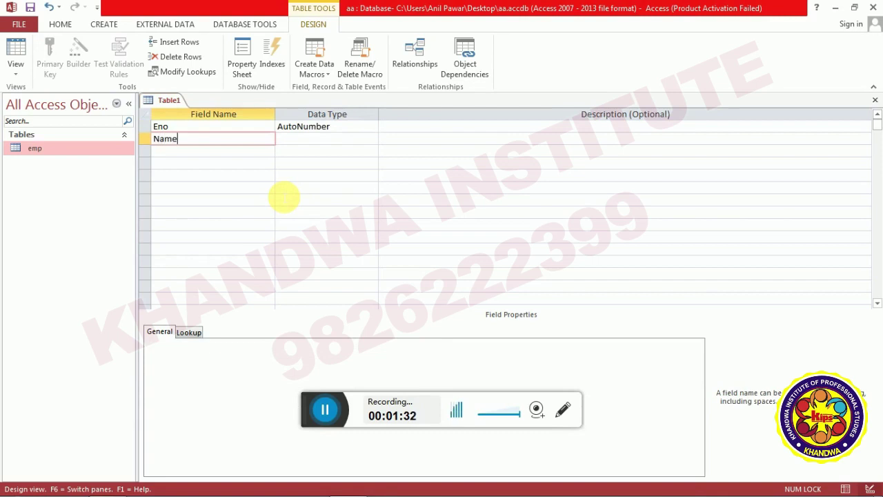
key("Tab")
key("Return")
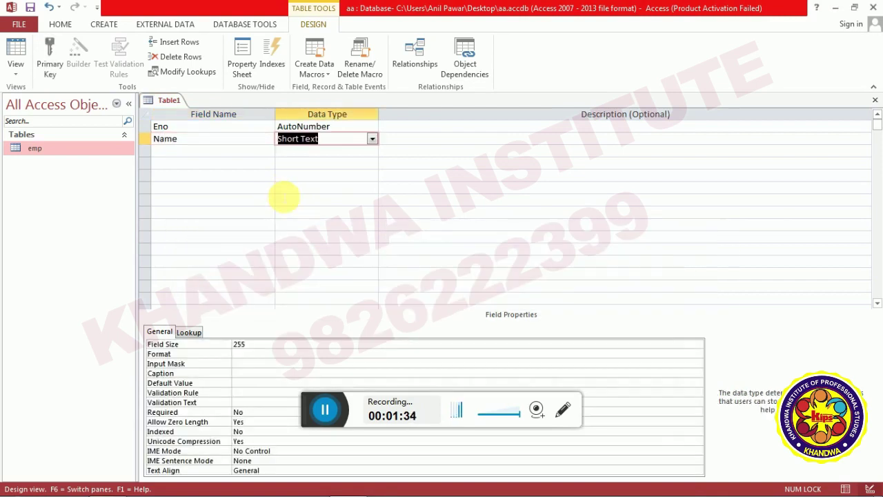
key("Tab")
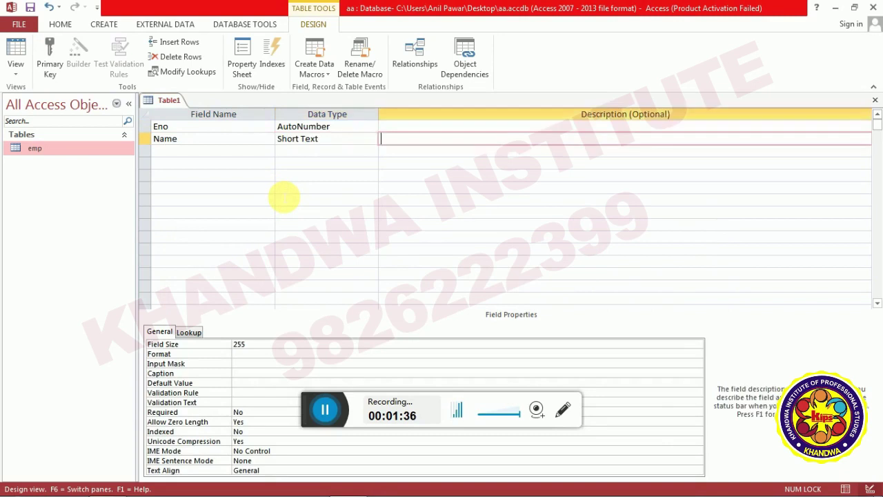
key("Tab")
Step: Add the fields Hindi and Maths below Name, both with the Number data type
type("Hindi")
key("Tab")
type("Number")
key("Tab")
key("Tab")
type("Maths")
key("Tab")
type("Number")
key("Tab")
key("Tab")
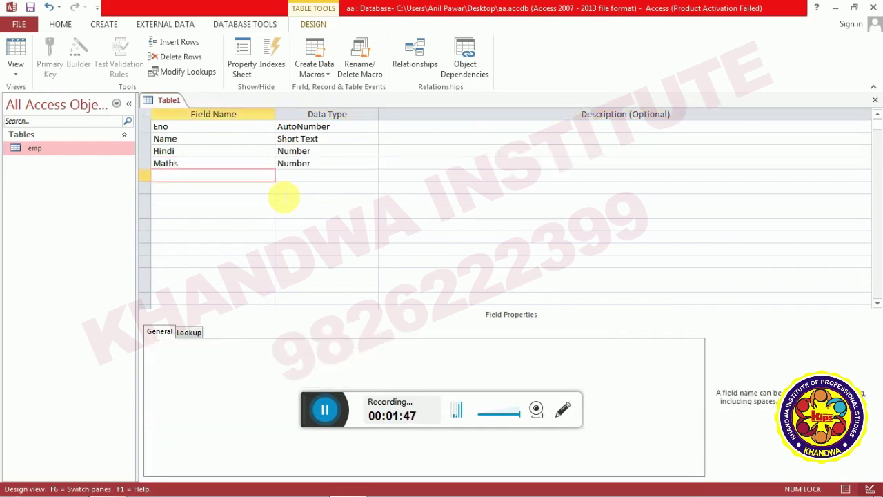
Step: Add an English field below Maths with the Number data type
type("English")
key("Tab")
type("n")
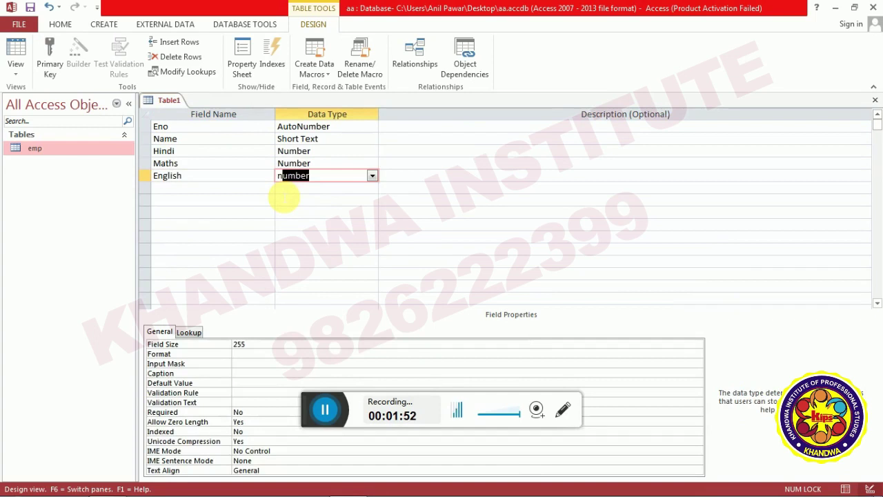
key("Tab")
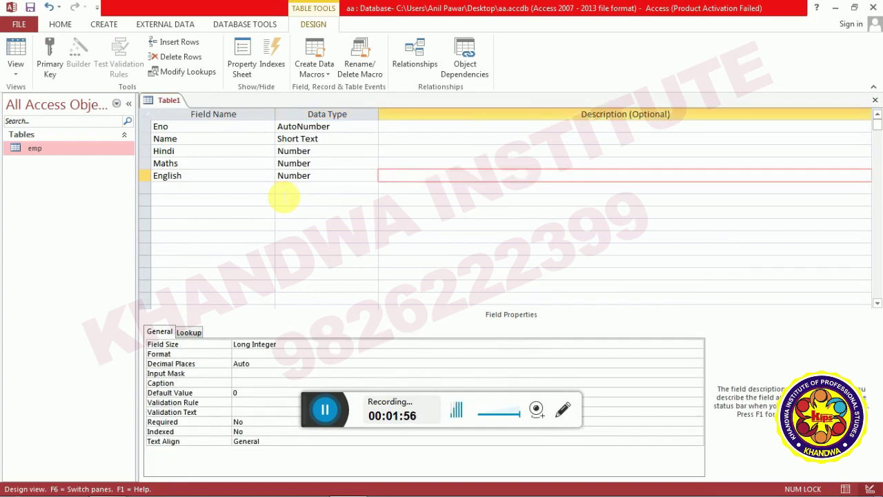
key("Return")
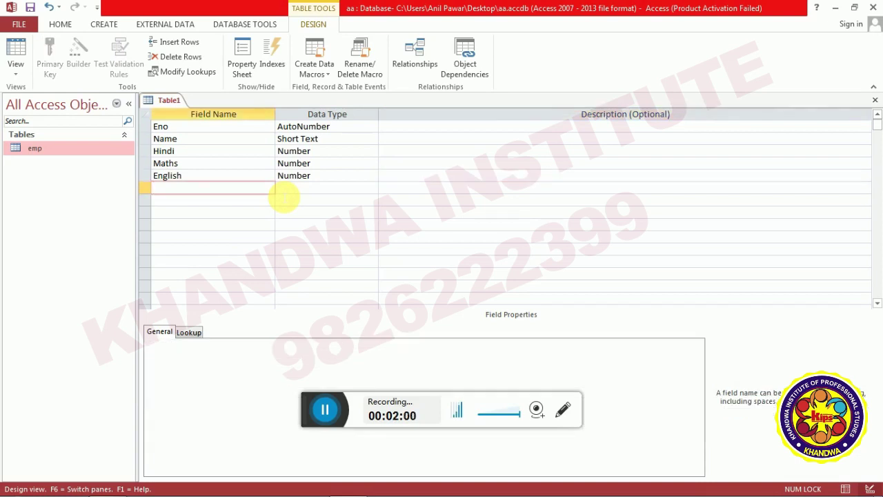
Step: Add a Total field below English with the Calculated data type
type("Total")
key("Tab")
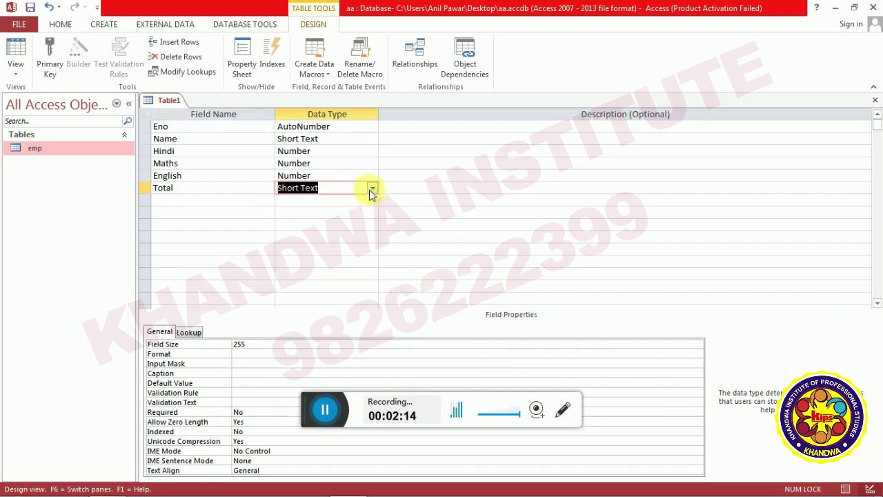
left_click(372, 189)
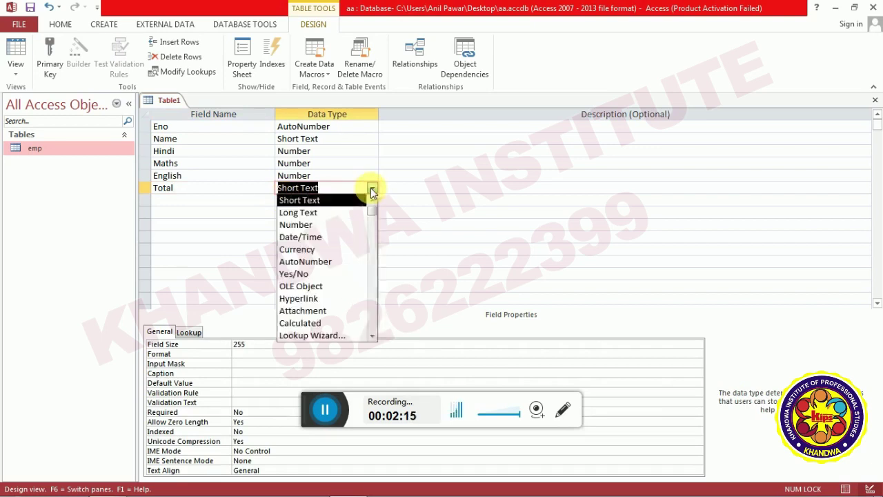
left_click(345, 325)
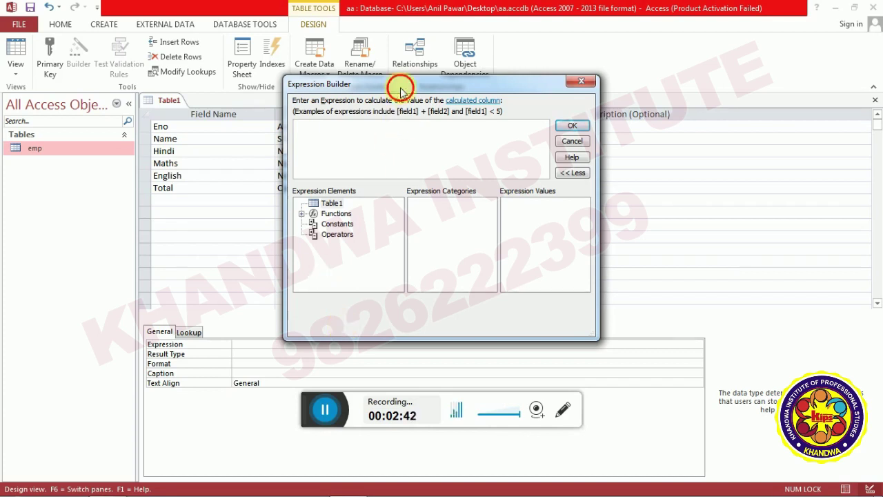
Step: Define the Total field's calculation as Hindi+Maths+English in the Expression Builder
left_click_drag(402, 84, 469, 80)
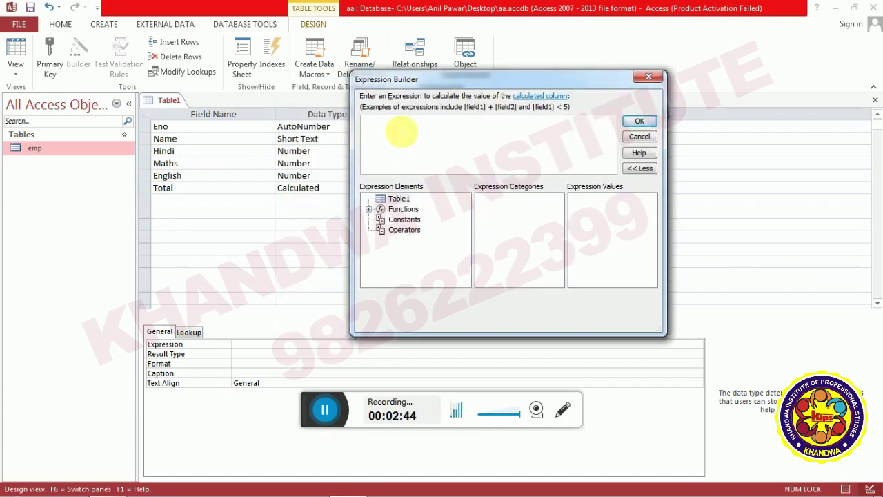
type("Hin")
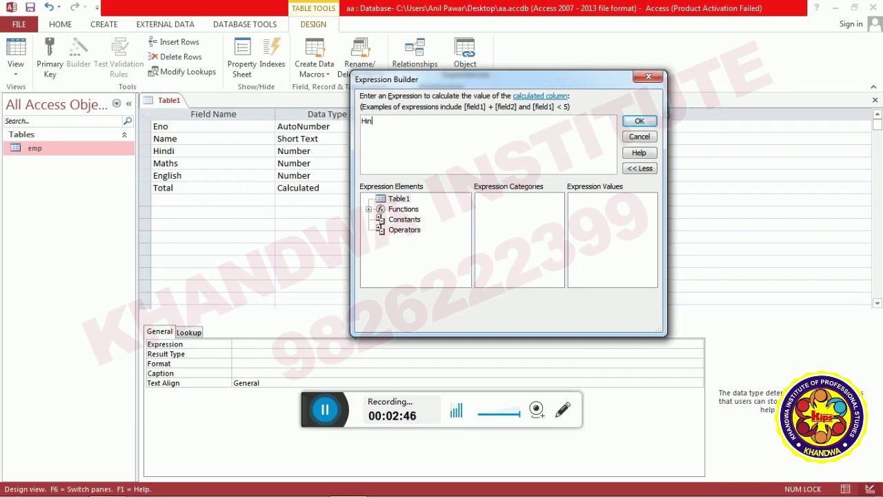
type("di+Ma")
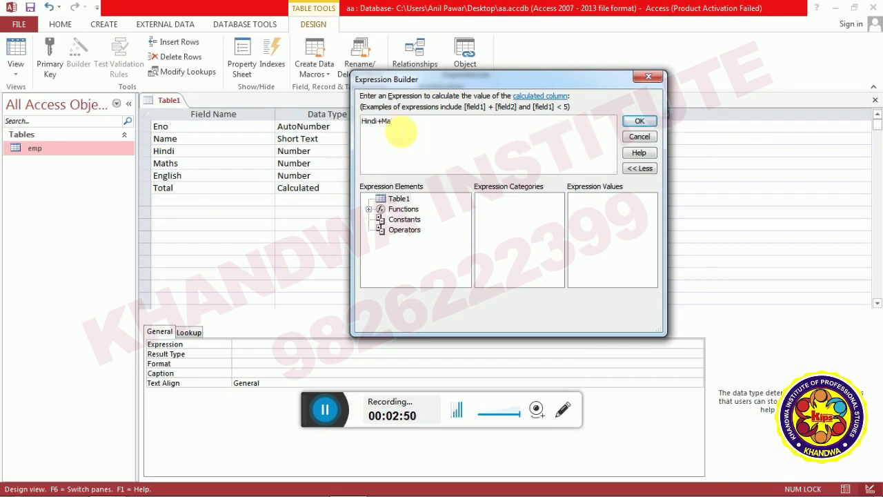
type("ths")
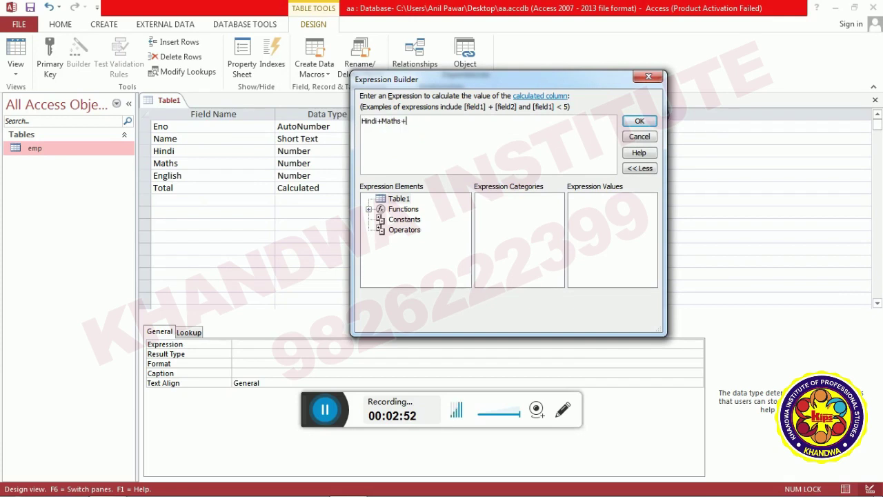
type("+En")
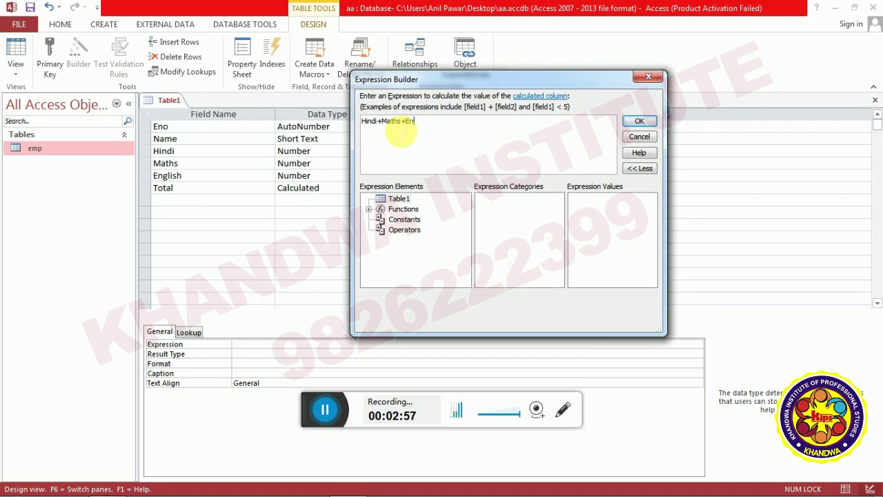
type("glish")
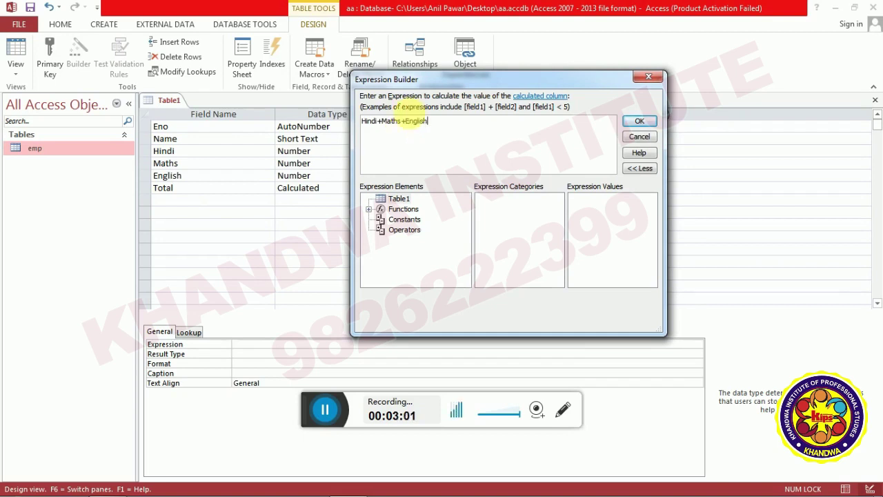
left_click(639, 124)
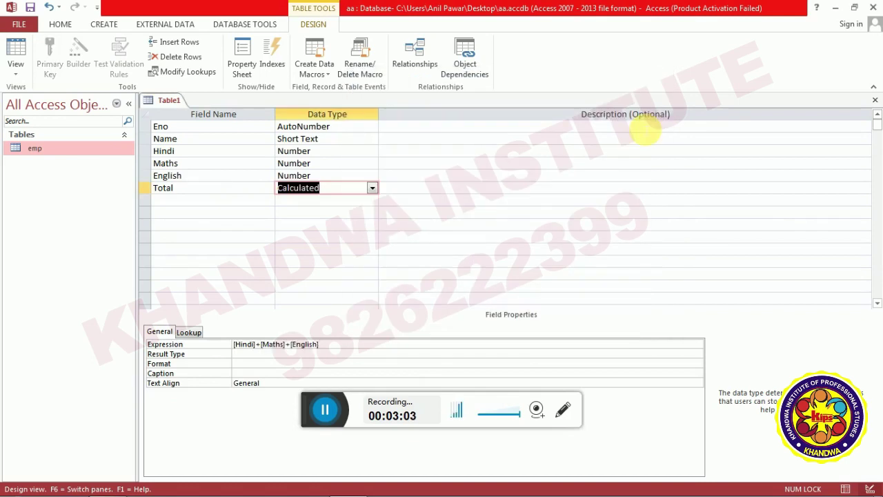
Step: Add an Avg field below Total with the Calculated data type
key("Tab")
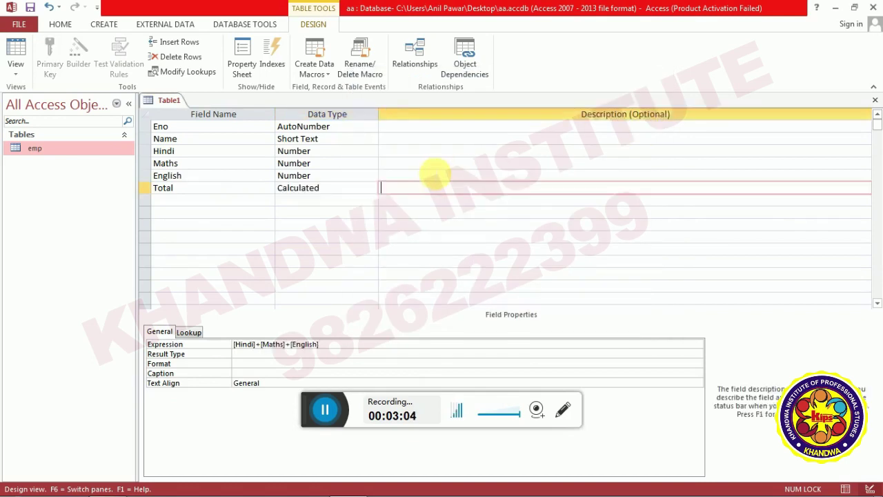
key("Tab")
type("Avg")
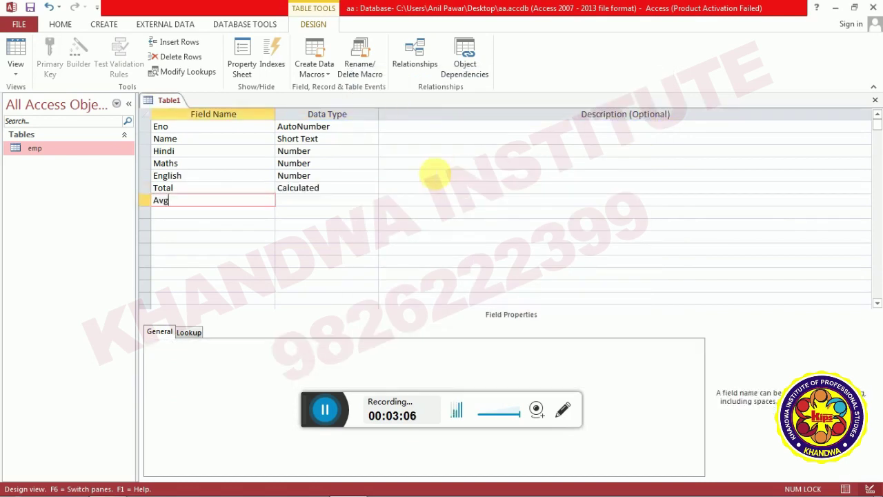
key("Tab")
type("cal")
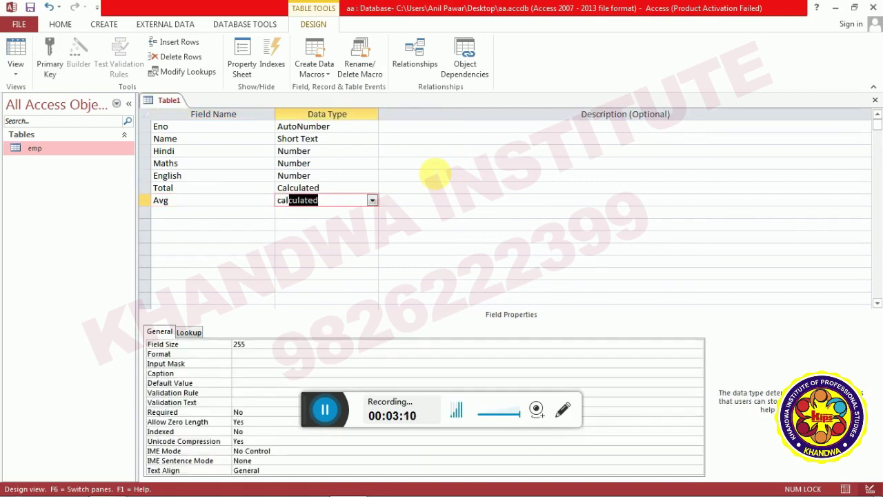
key("Return")
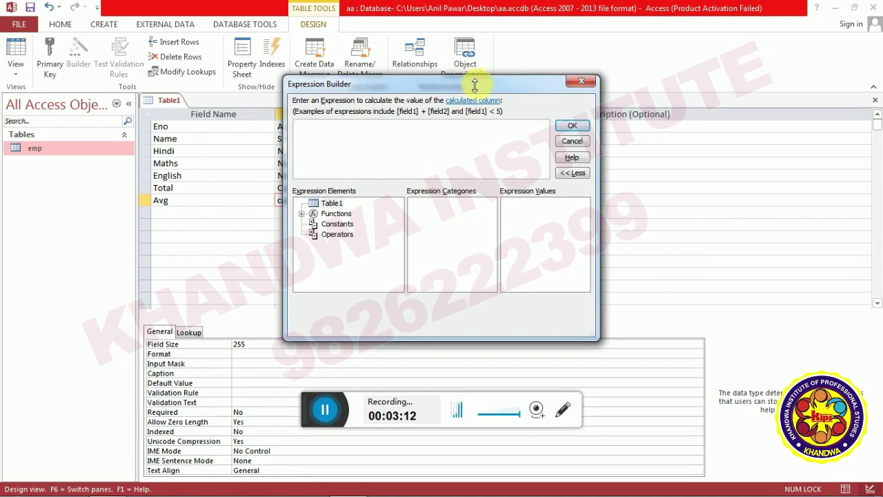
Step: Define the Avg field's calculation as Total/3 in the Expression Builder
left_click_drag(473, 87, 526, 93)
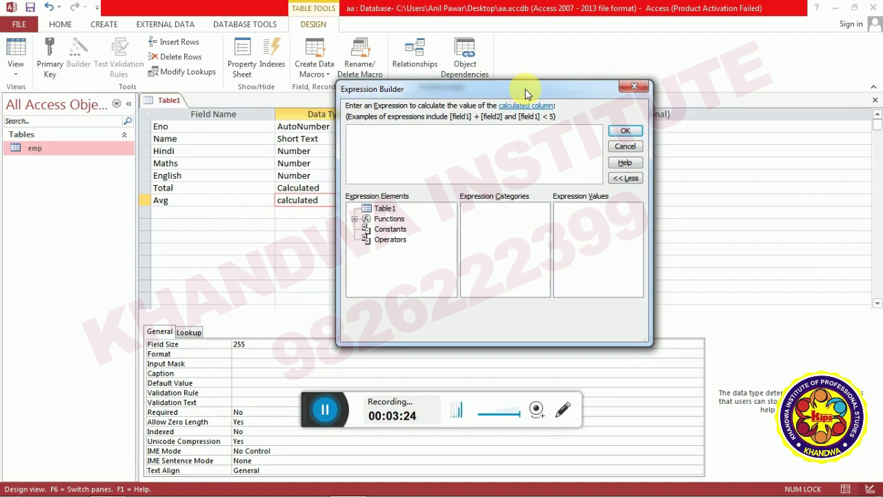
type("T")
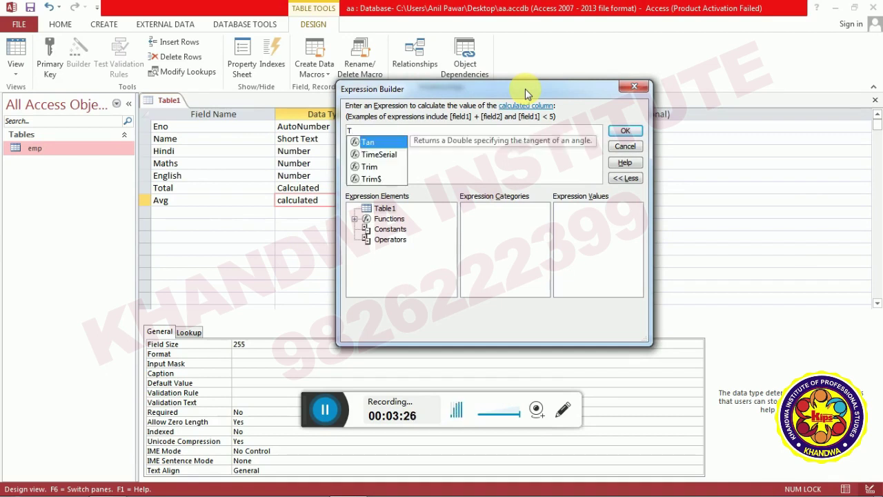
type("otal/3")
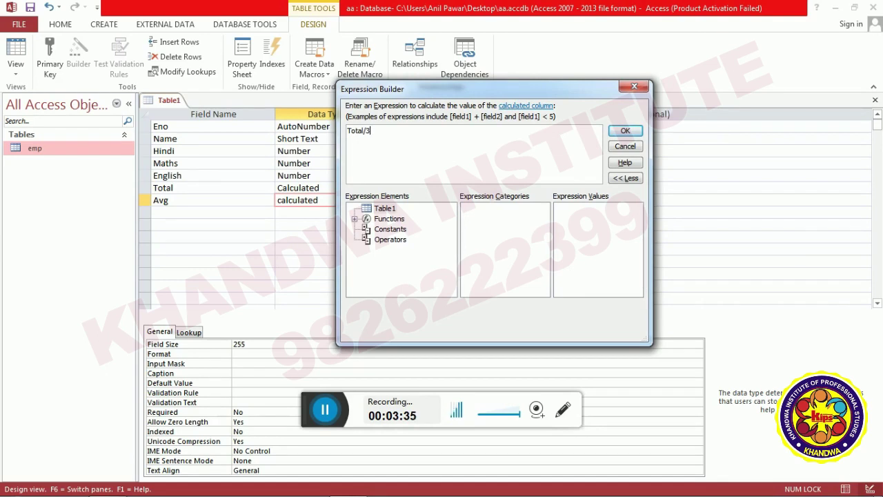
left_click(623, 133)
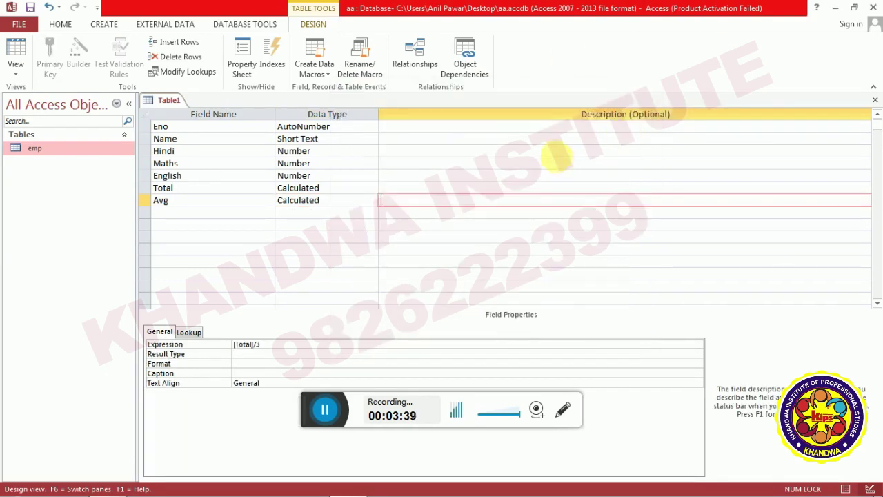
Step: Close the new table and save it as marksheet without creating a primary key
key("ctrl+w")
left_click(392, 290)
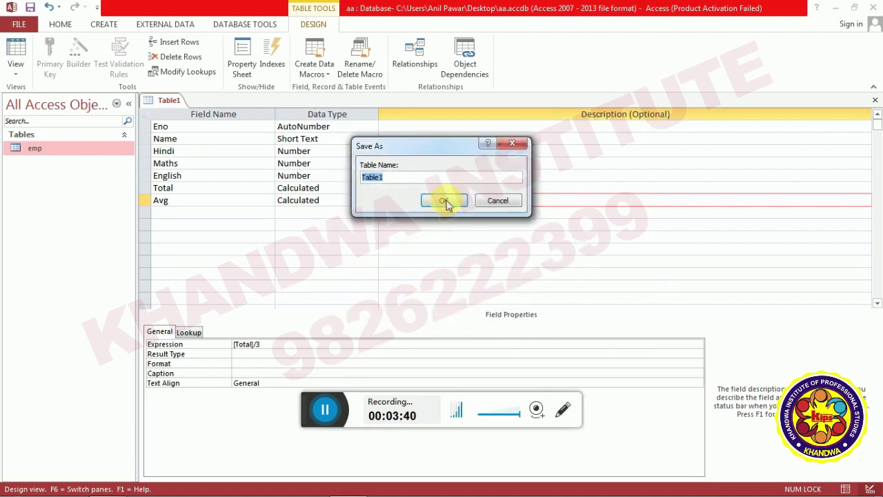
type("marksheet")
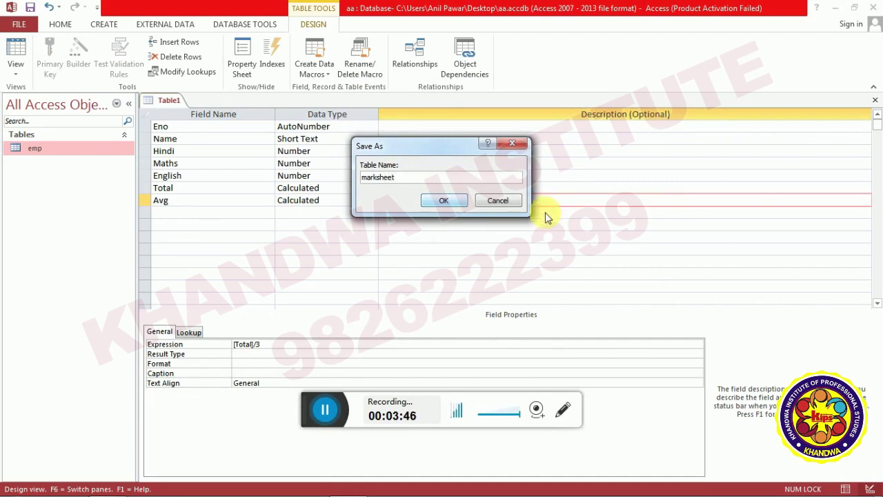
left_click(448, 203)
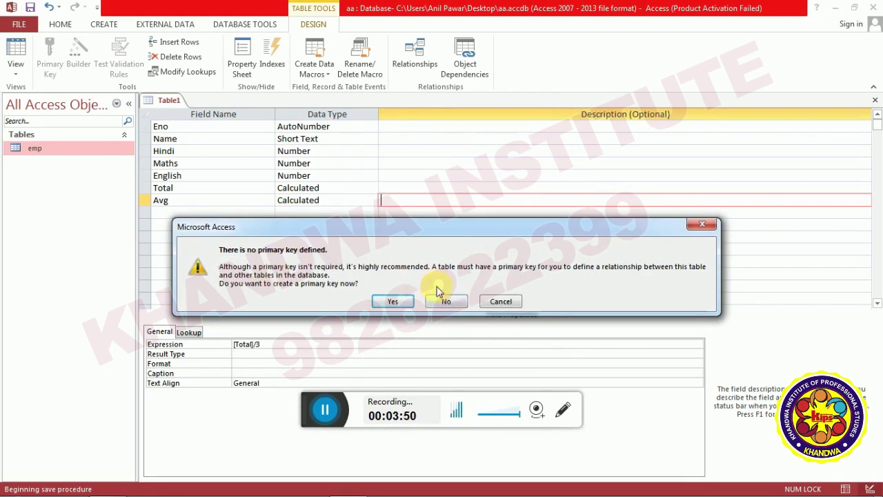
left_click(445, 304)
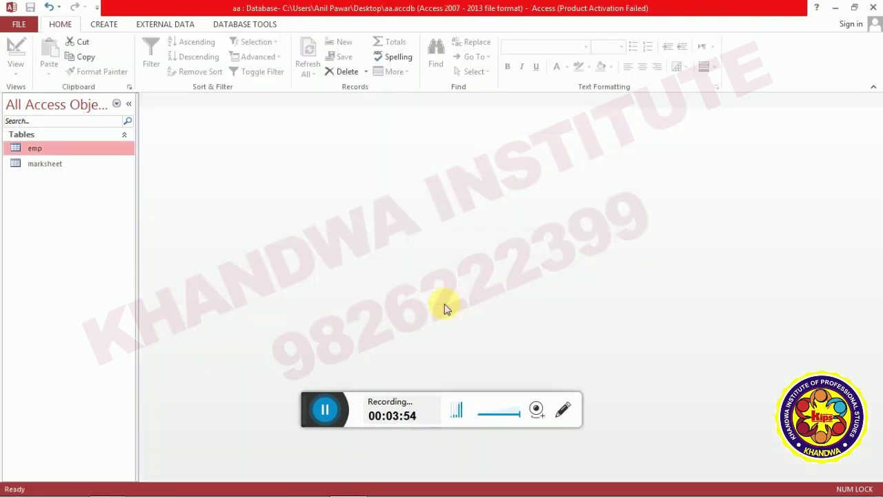
Step: Open the marksheet table and enter the first student's name with Hindi marks 86 and Maths marks 92
double_click(67, 171)
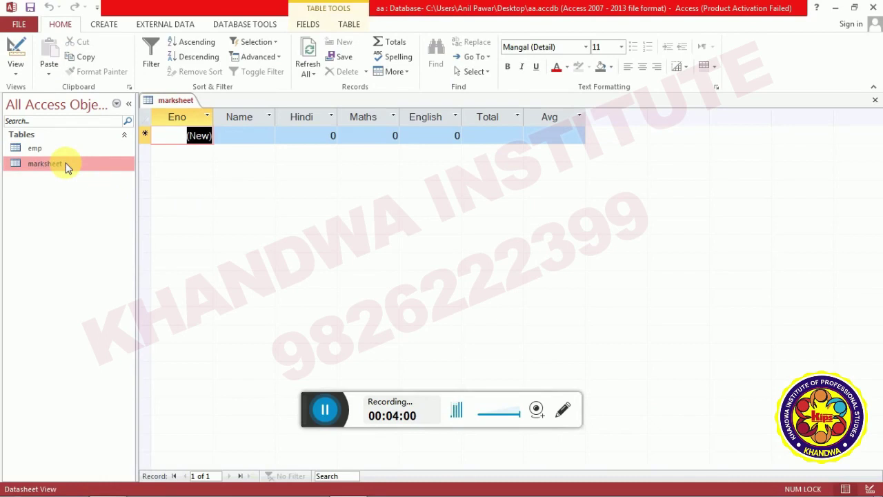
key("1")
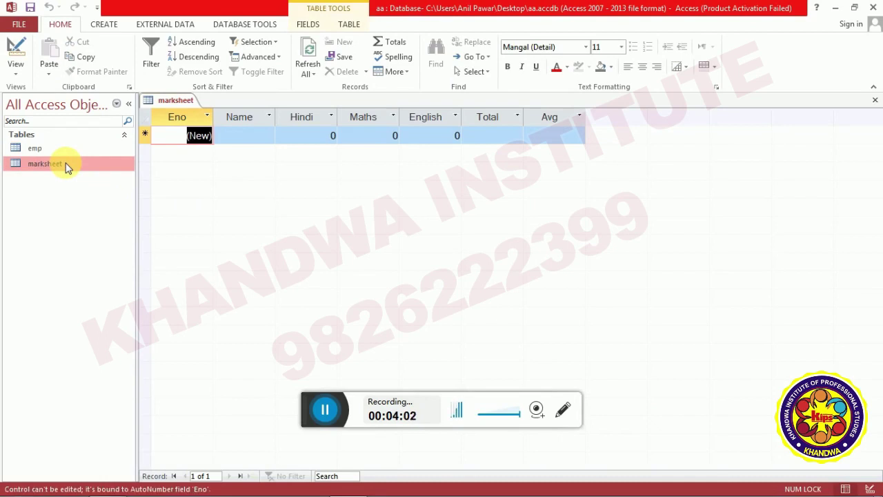
key("Tab")
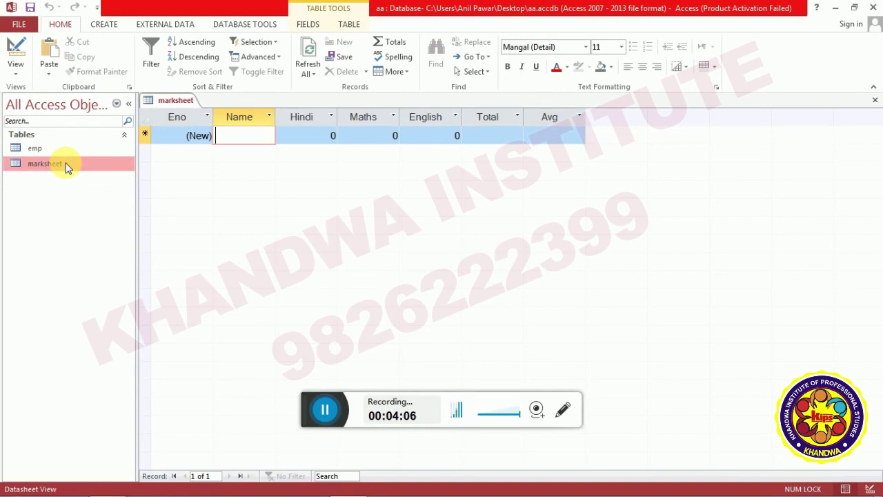
type("sumit")
key("Tab")
type("86")
key("Tab")
type("92")
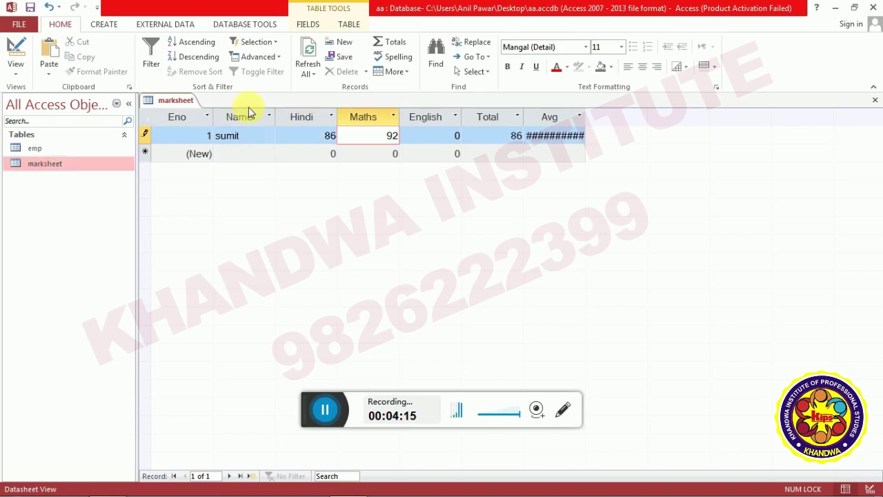
Step: Widen the Avg column to fit its values and enter 67 as the first student's English marks
left_click_drag(591, 122, 627, 122)
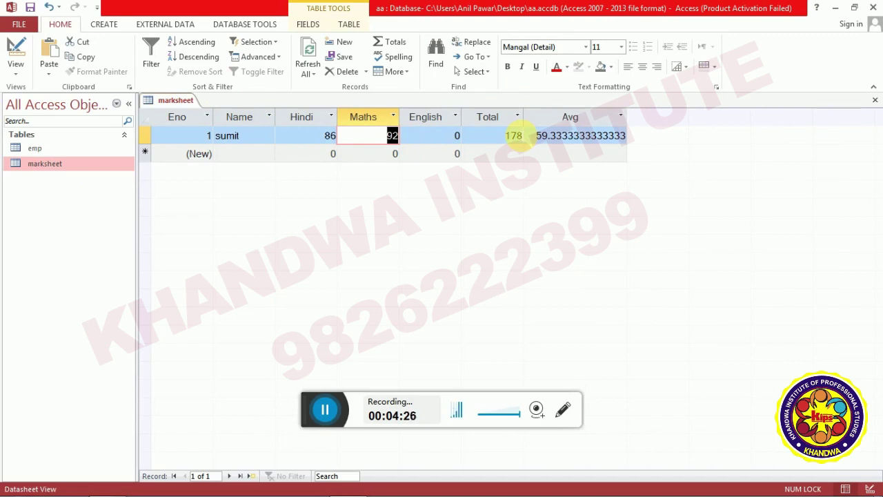
key("Tab")
type("67")
key("Tab")
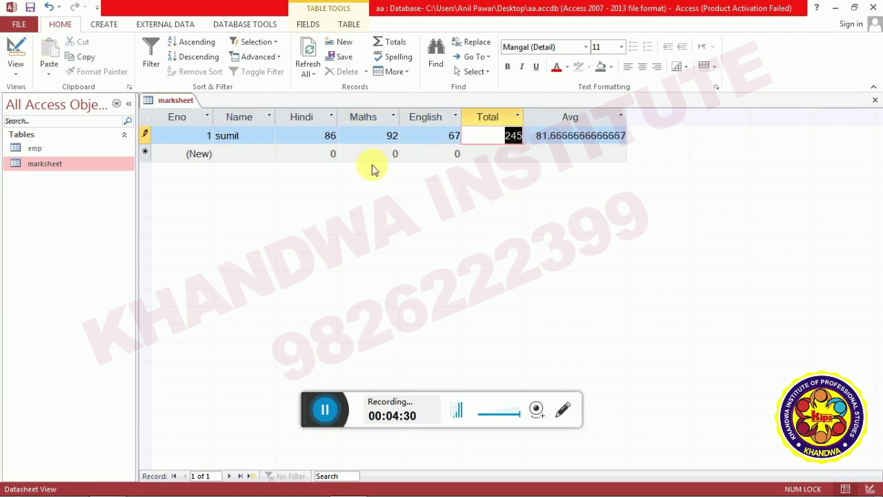
Step: Add a second record with the student's name, Hindi 67, Maths 38 and English 94
left_click(257, 157)
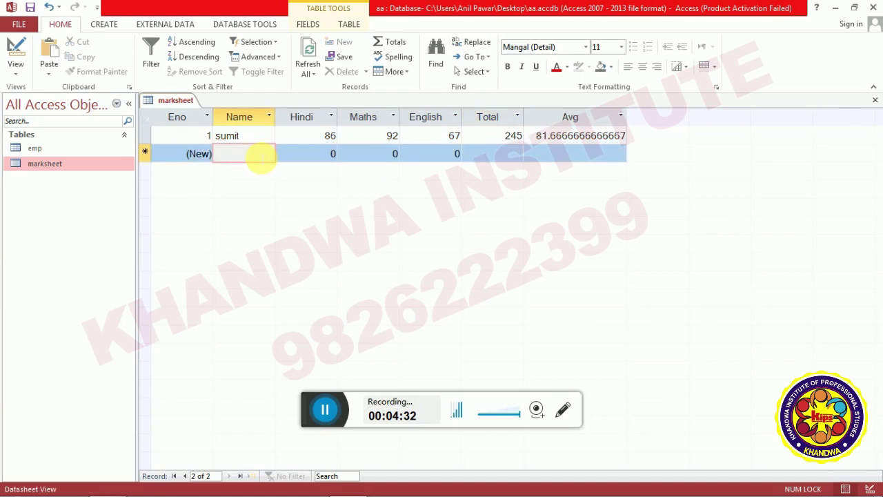
type("pus")
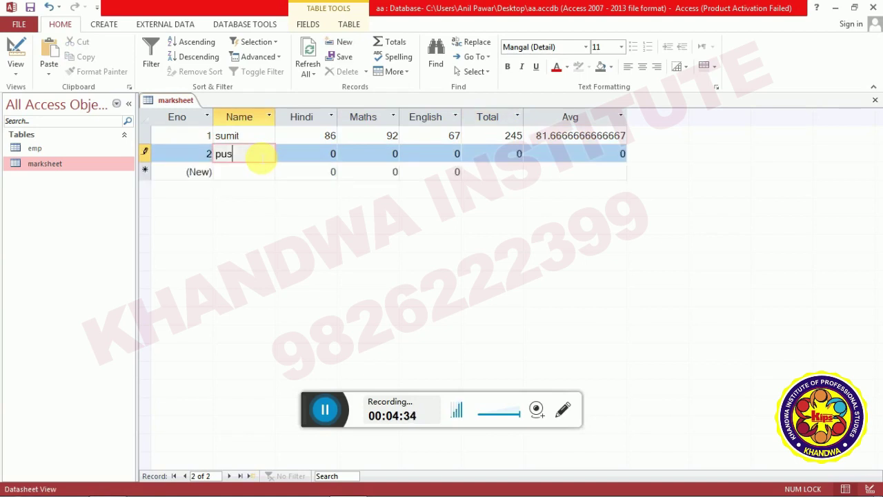
type("hpendra")
key("Tab")
type("67")
key("Tab")
type("3")
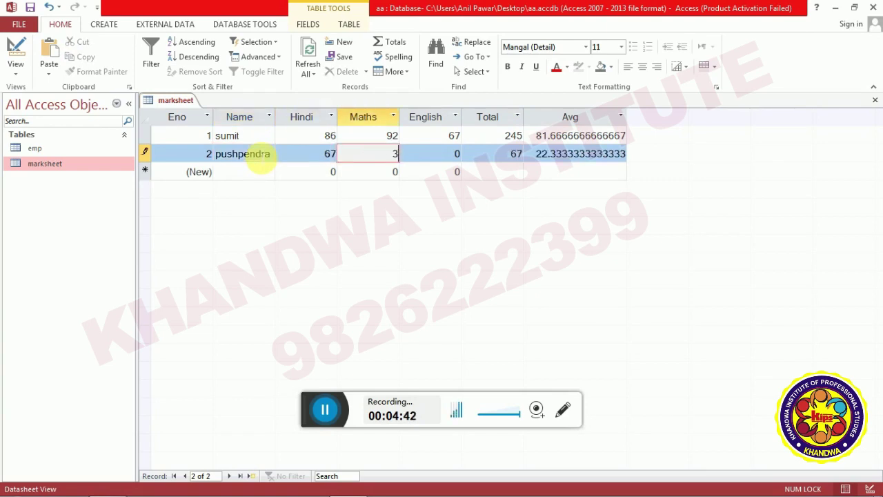
type("8")
key("Tab")
type("94")
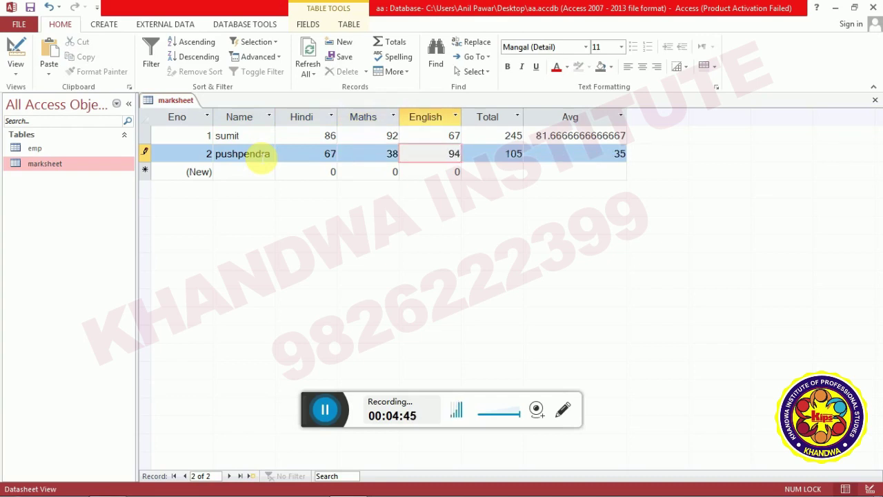
key("Tab")
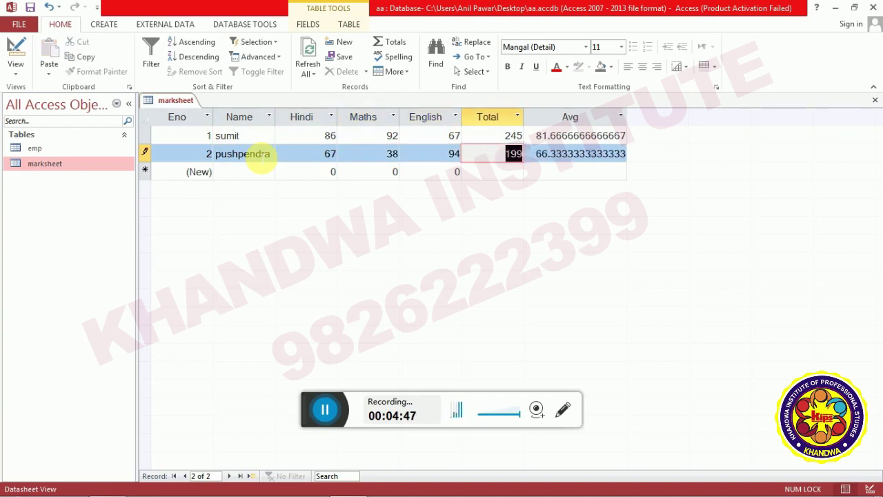
Step: Add a third record with the student's name, Hindi 92, Maths 37 and English 69, and close the table, saving its layout
key("Tab")
key("Tab")
key("Tab")
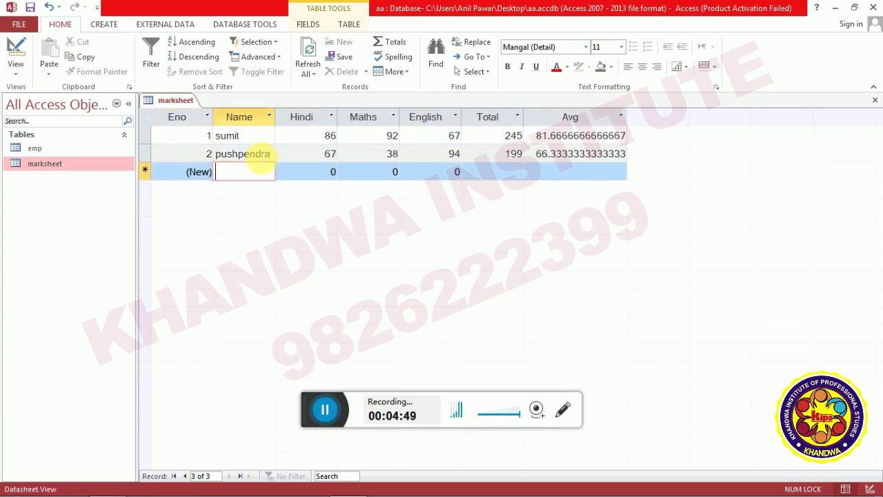
type("aman")
key("Tab")
type("92")
key("Tab")
type("37")
key("Tab")
type("69")
key("Tab")
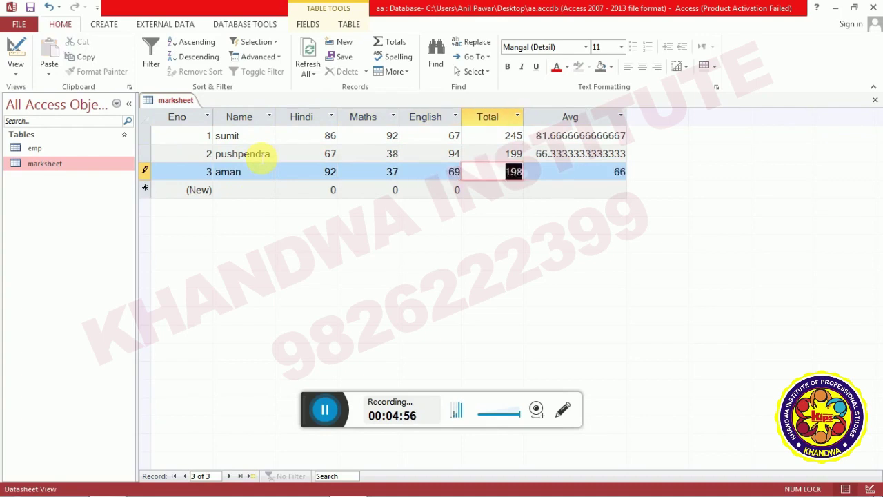
key("ctrl+w")
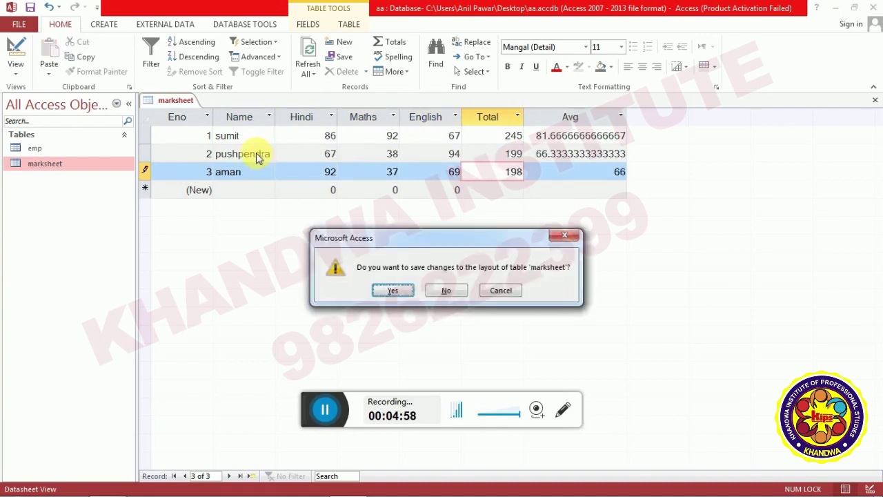
key("Return")
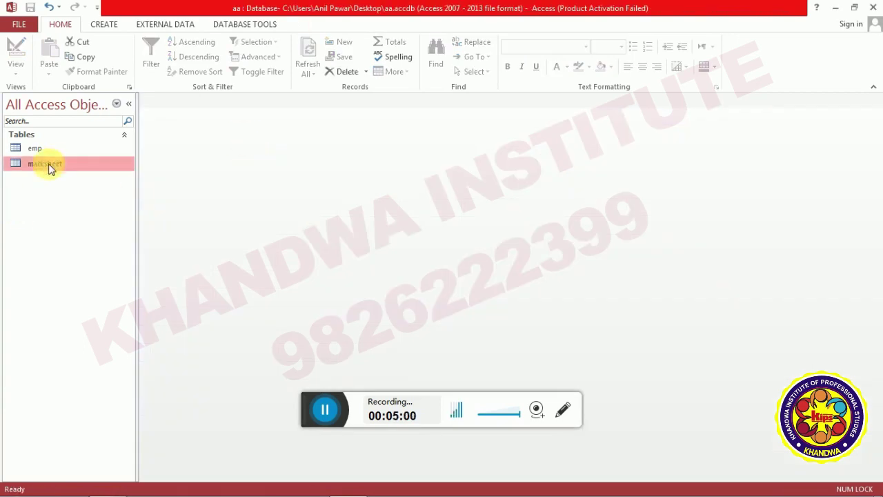